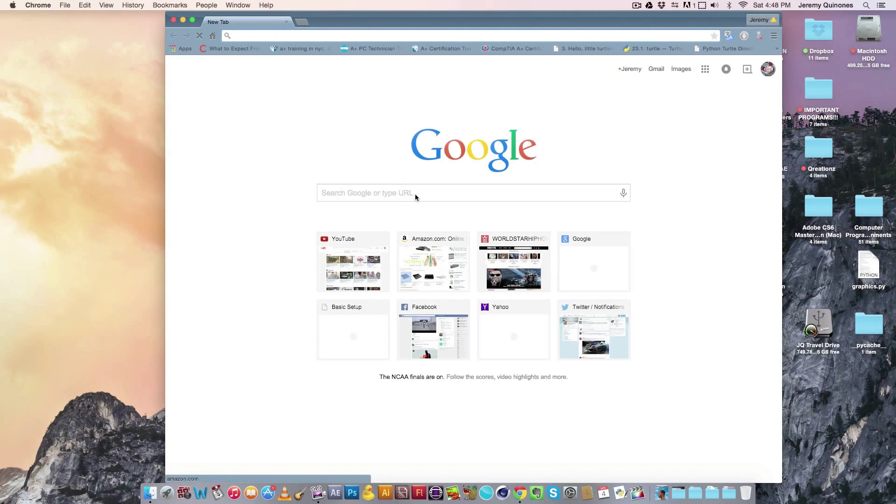
- Search Google for 'What is my ip' to find the network's public IP address
{"action": "left_click", "coordinate": [360, 196]}
{"action": "type", "text": "What is my "}
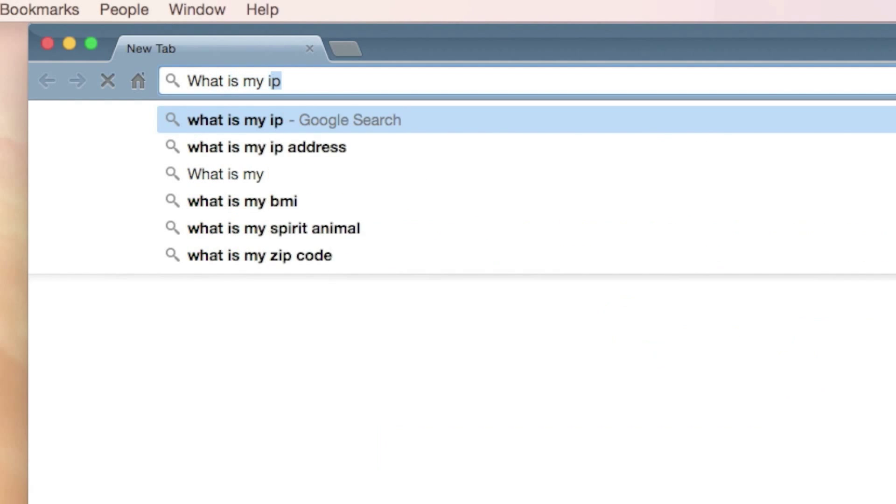
{"action": "type", "text": "ip"}
{"action": "key", "text": "Return"}
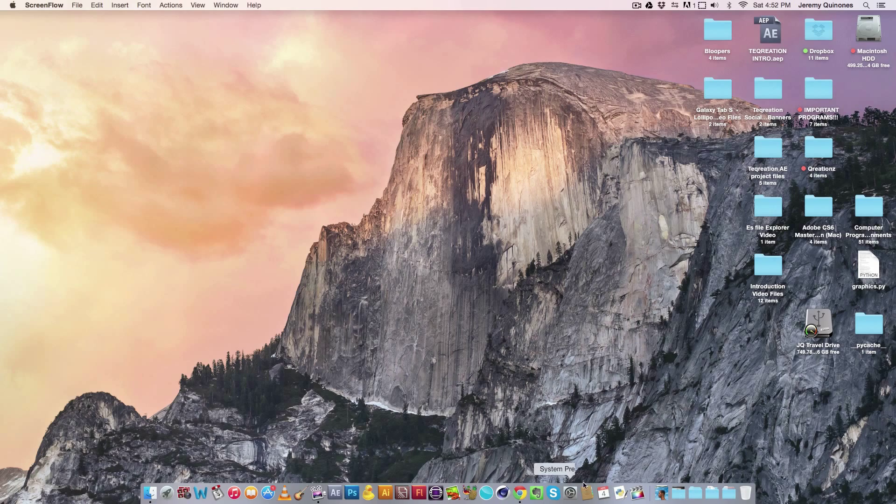
{"action": "left_click", "coordinate": [570, 495]}
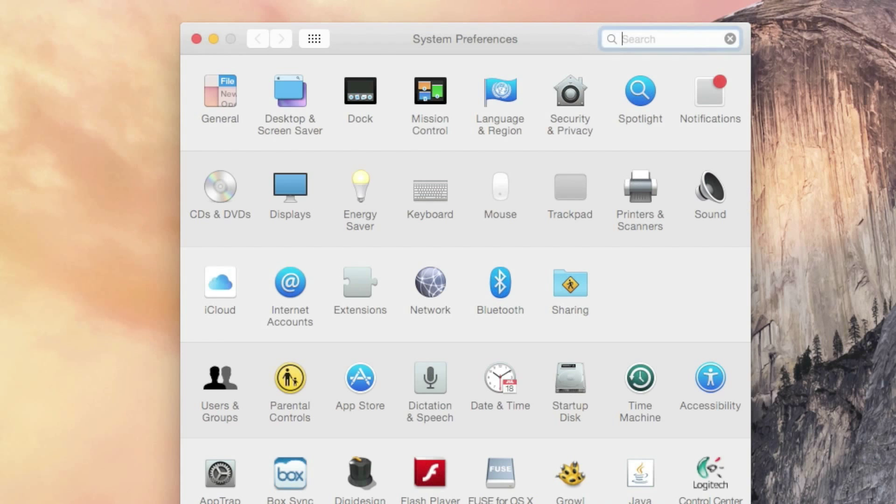
{"action": "left_click", "coordinate": [570, 288]}
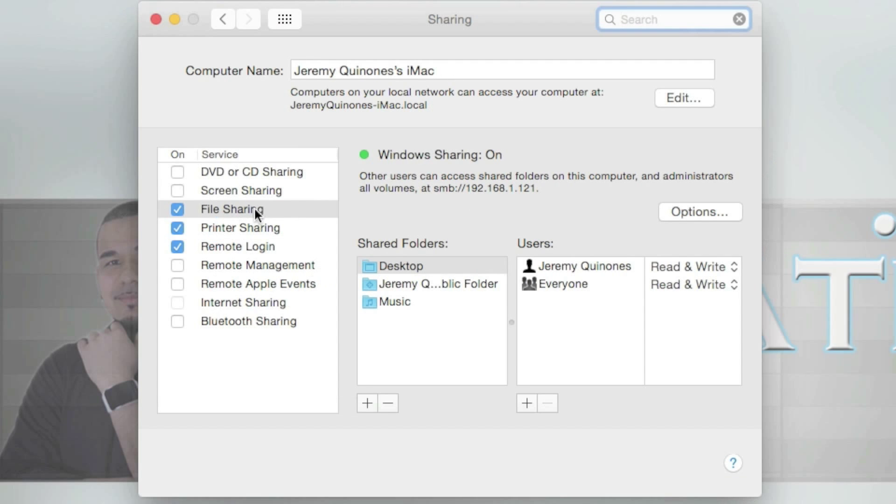
{"action": "left_click", "coordinate": [420, 267]}
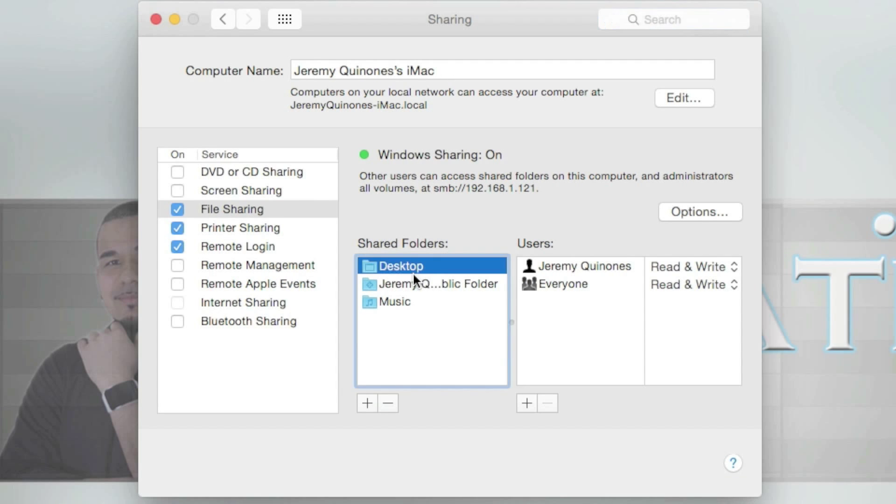
{"action": "left_click", "coordinate": [421, 284]}
{"action": "left_click", "coordinate": [406, 302]}
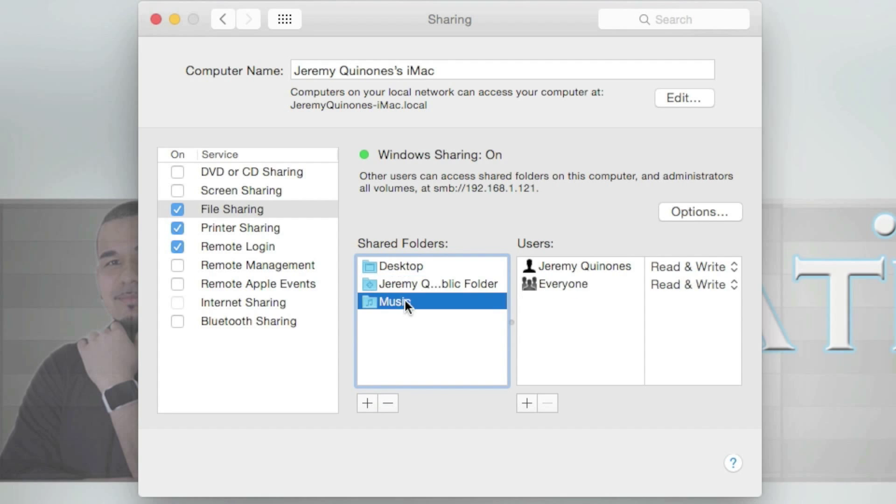
{"action": "left_click", "coordinate": [400, 268]}
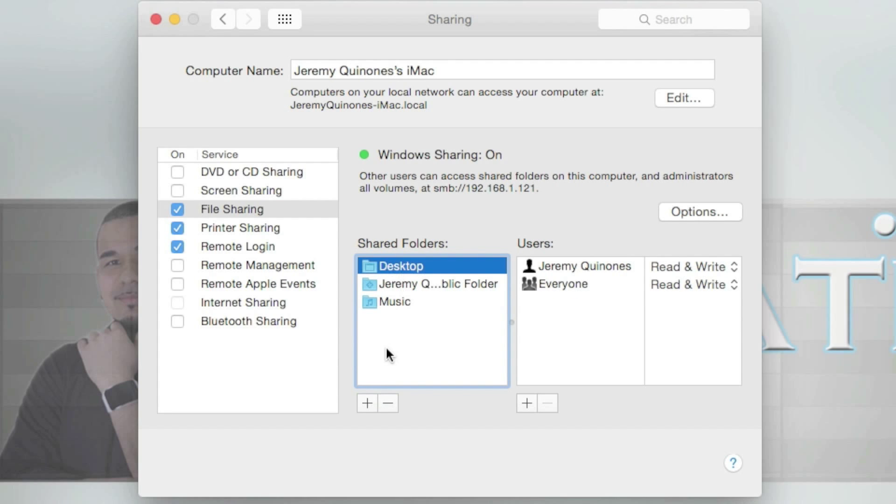
{"action": "left_click", "coordinate": [366, 403]}
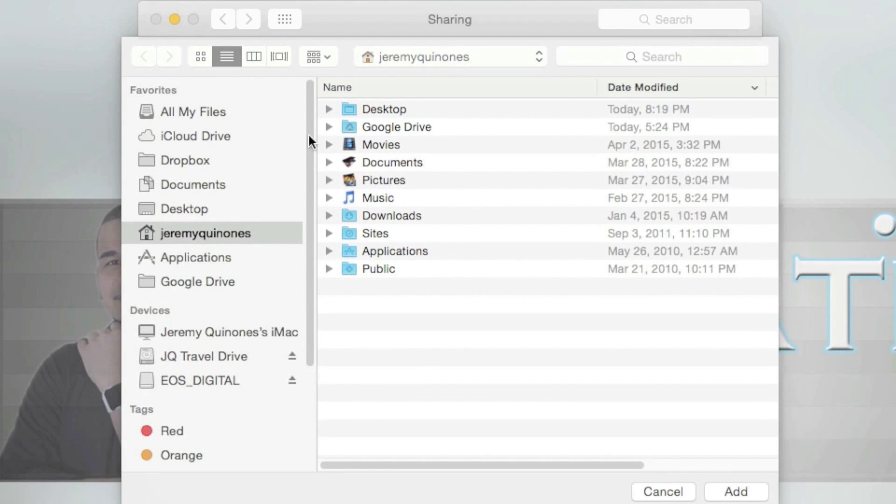
{"action": "left_click", "coordinate": [675, 492]}
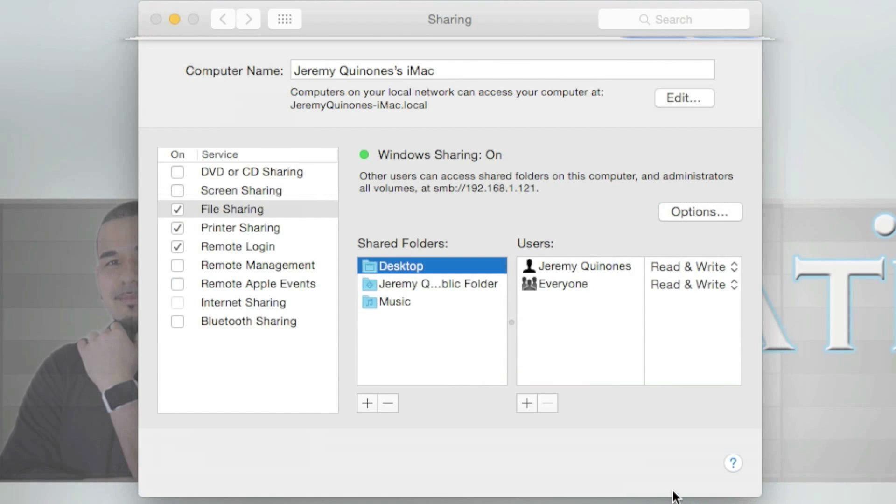
{"action": "left_click", "coordinate": [582, 265]}
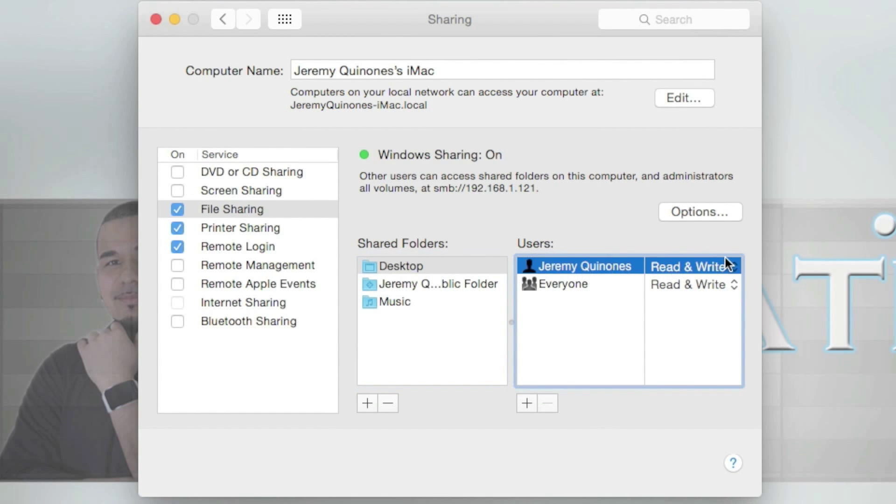
{"action": "left_click", "coordinate": [736, 267]}
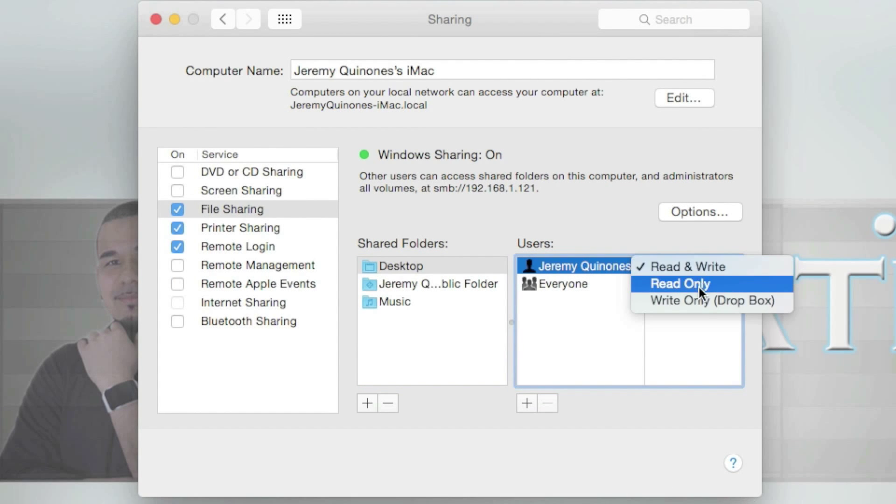
{"action": "left_click", "coordinate": [624, 233]}
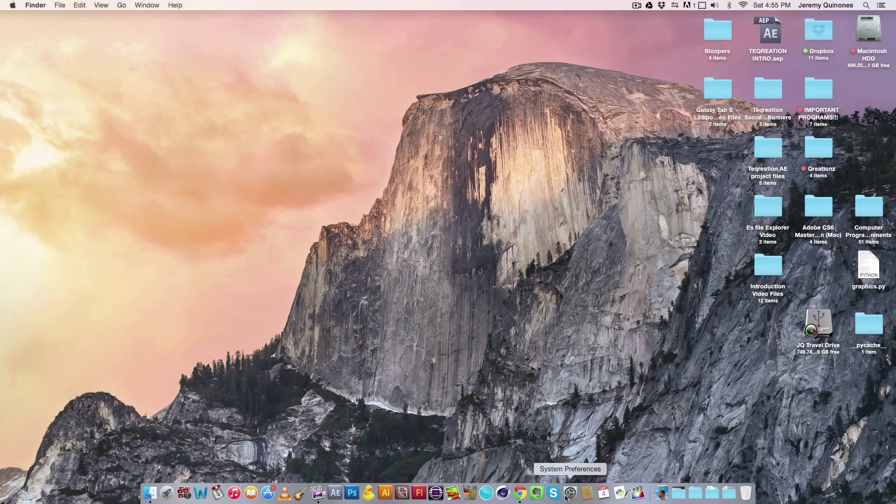
- Open Network's advanced Wi-Fi settings and read the Mac's Wi-Fi MAC address
{"action": "left_click", "coordinate": [570, 493]}
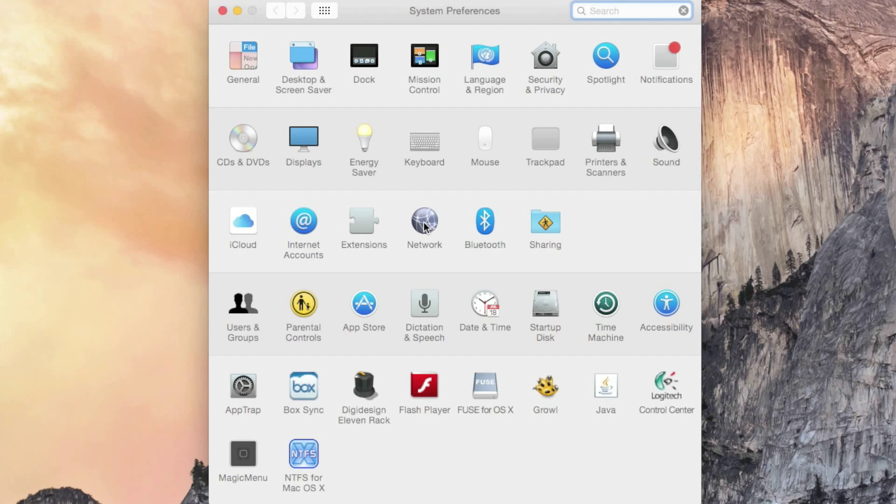
{"action": "left_click", "coordinate": [424, 226]}
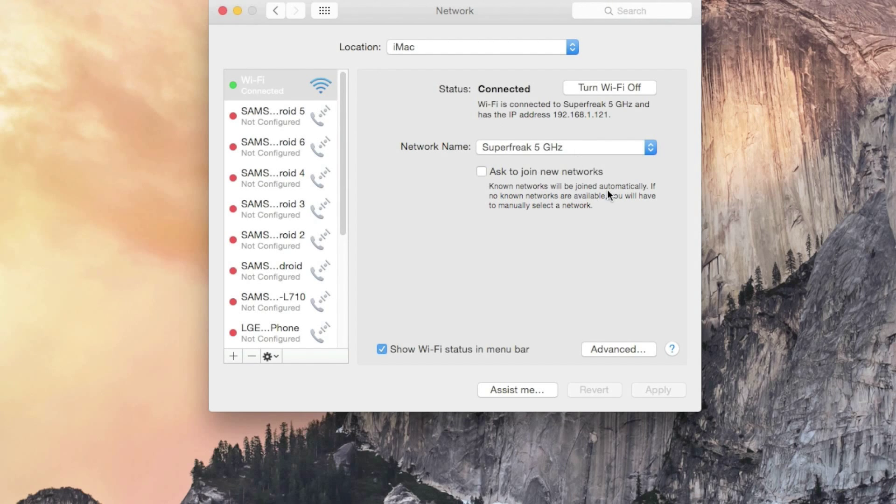
{"action": "left_click", "coordinate": [629, 350]}
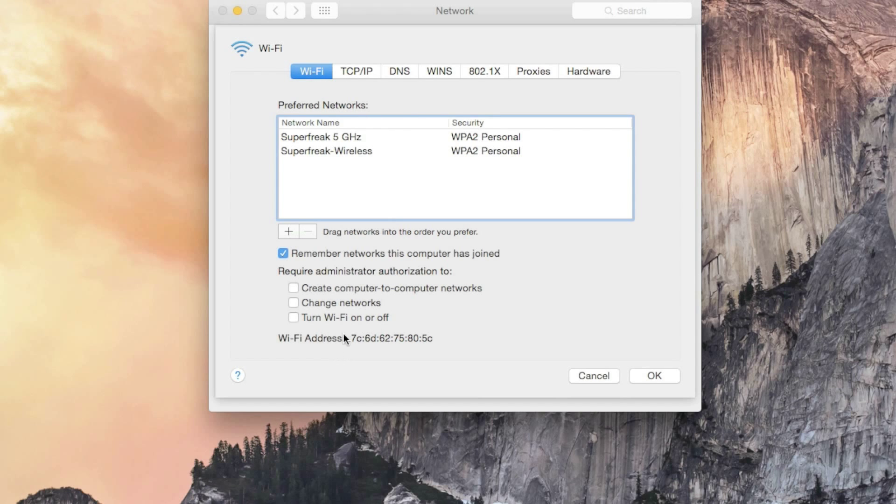
{"action": "left_click_drag", "start_coordinate": [351, 341], "coordinate": [451, 351]}
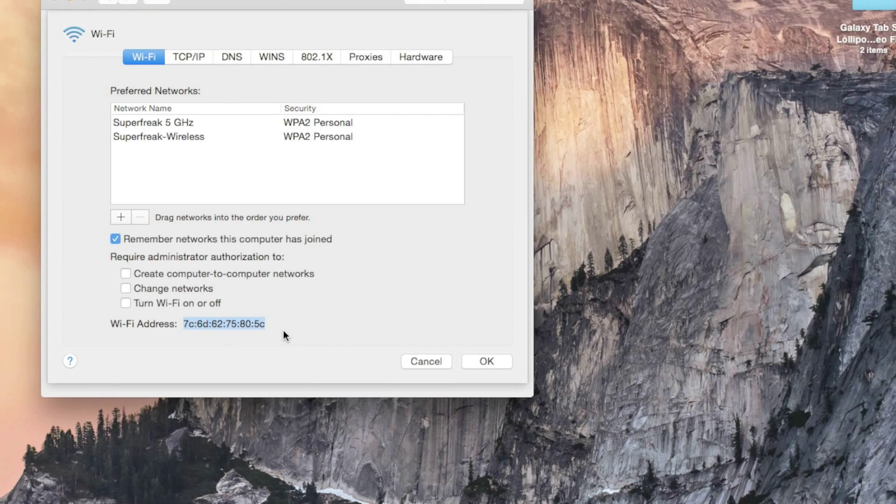
{"action": "left_click", "coordinate": [260, 324]}
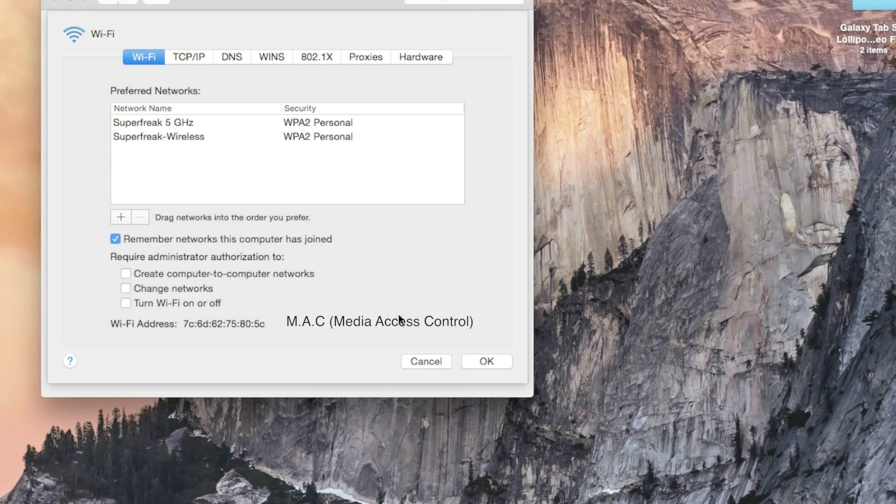
{"action": "left_click", "coordinate": [487, 362]}
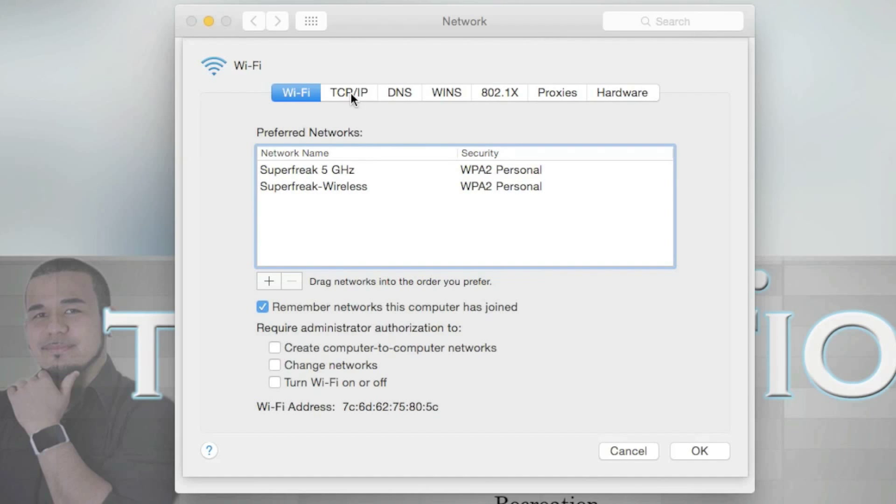
- On the TCP/IP tab, keep Configure IPv4 on Using DHCP (address 192.168.1.121) and confirm
{"action": "left_click", "coordinate": [351, 93]}
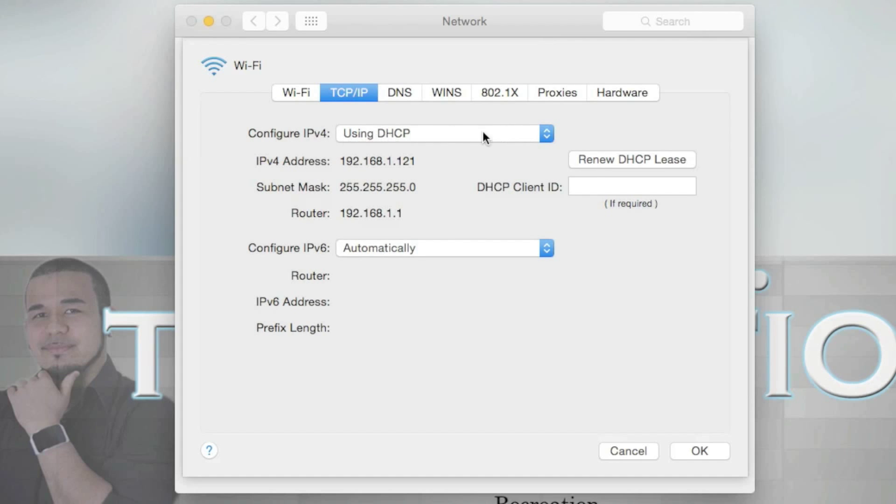
{"action": "left_click", "coordinate": [547, 135]}
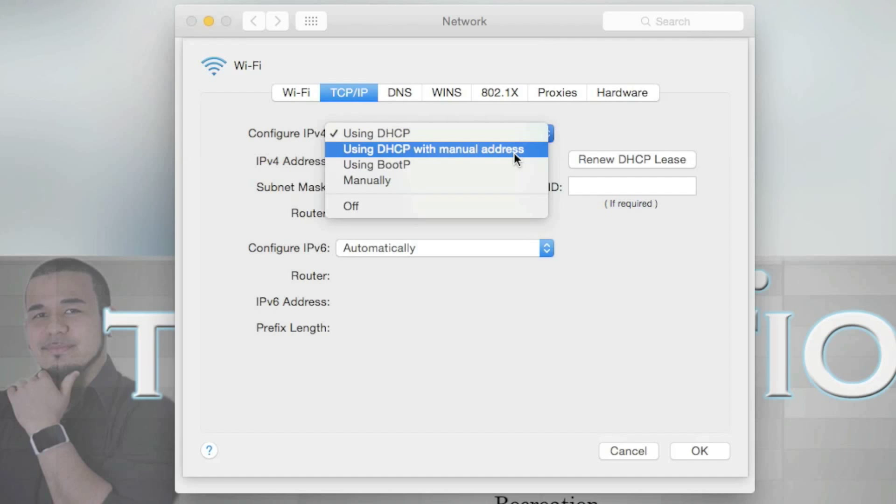
{"action": "left_click", "coordinate": [508, 135]}
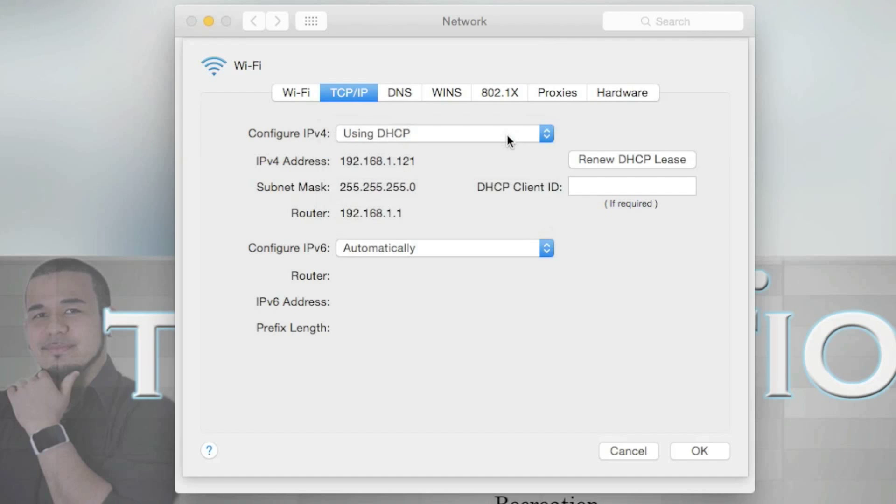
{"action": "left_click", "coordinate": [684, 446]}
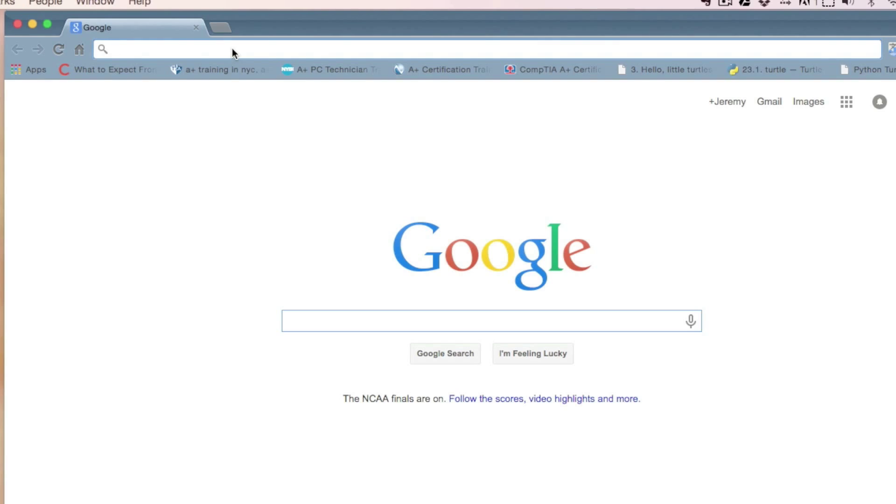
- Load the router admin page at 192.168.1.1
{"action": "left_click", "coordinate": [231, 49]}
{"action": "type", "text": "192.168."}
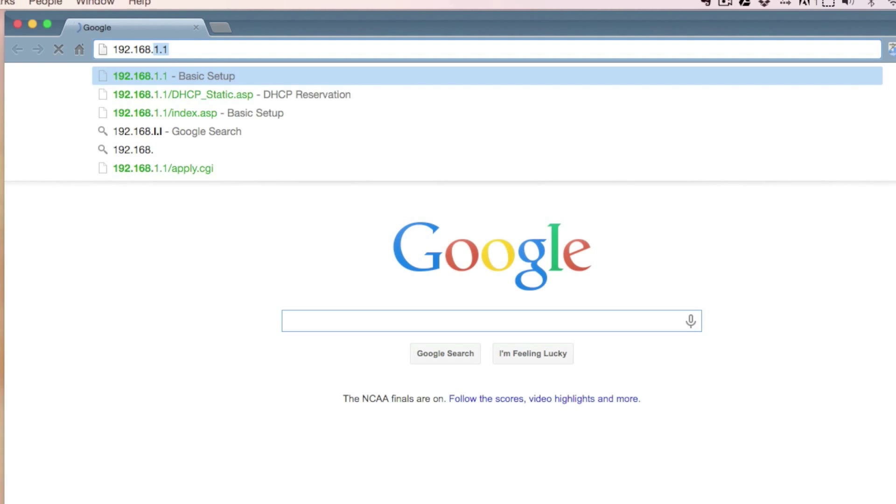
{"action": "type", "text": "1.1"}
{"action": "key", "text": "Return"}
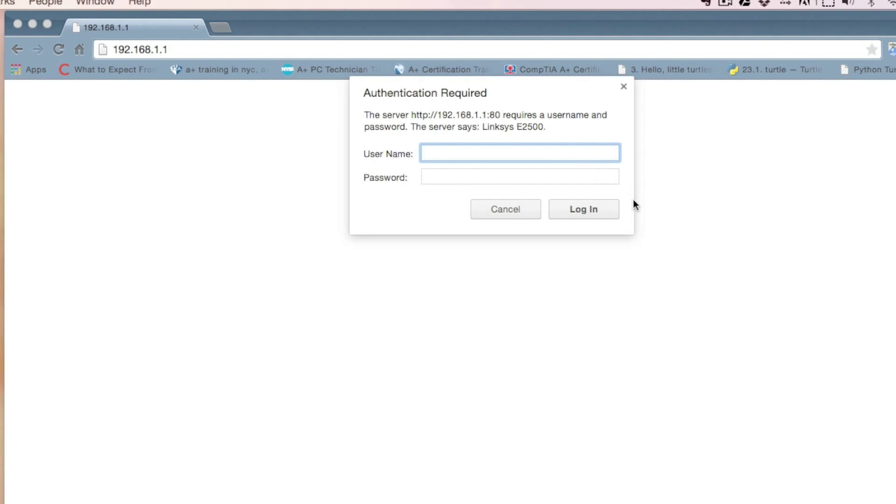
- Sign in with the admin username and the router password
{"action": "type", "text": "admin"}
{"action": "key", "text": "Tab"}
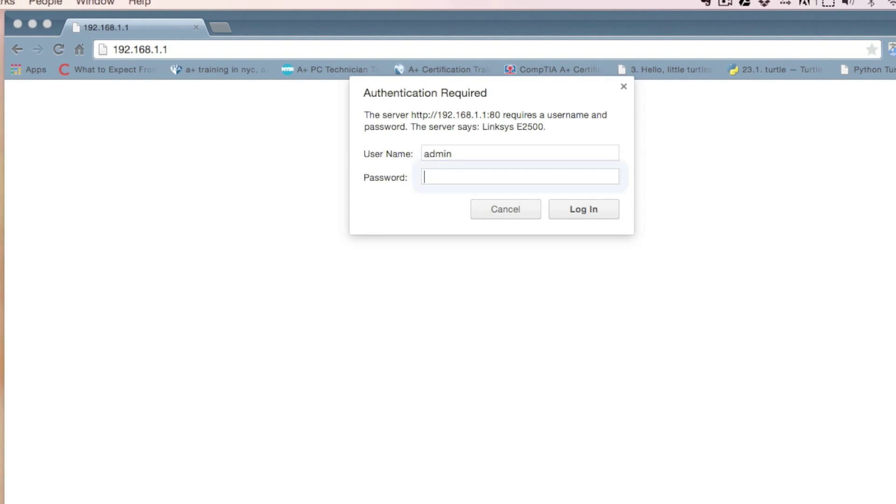
{"action": "type", "text": "admin"}
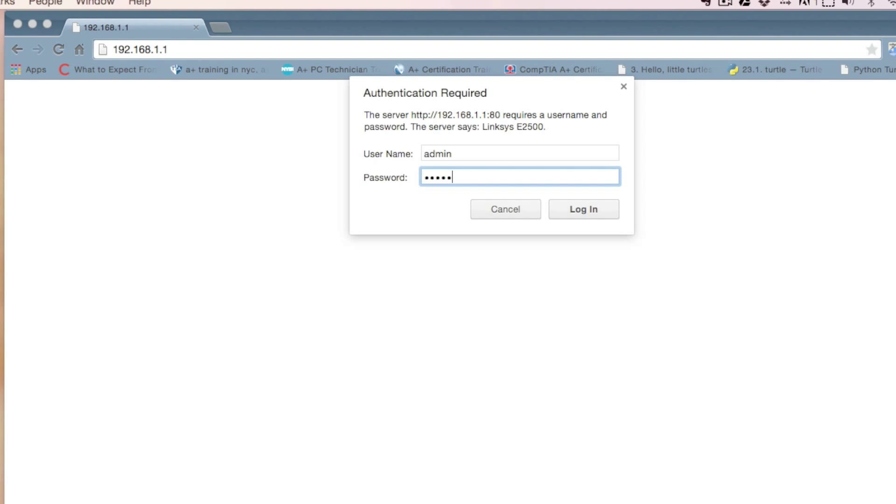
{"action": "key", "text": "Return"}
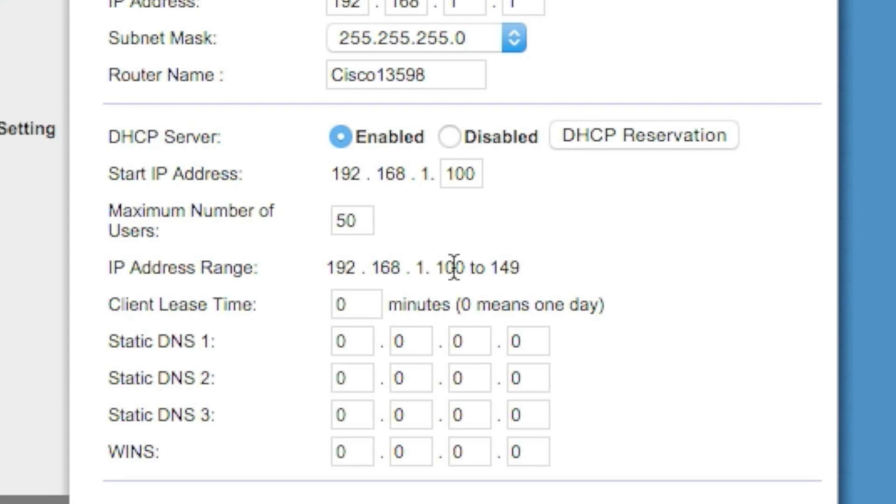
- Review the 100–149 DHCP address range and open the DHCP Reservation client list
{"action": "left_click_drag", "start_coordinate": [446, 268], "coordinate": [532, 268]}
{"action": "left_click", "coordinate": [480, 259]}
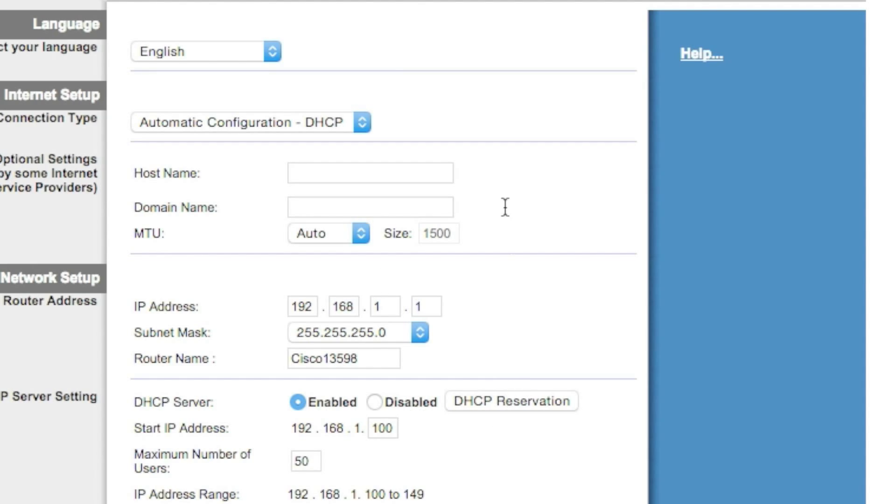
{"action": "left_click", "coordinate": [523, 404]}
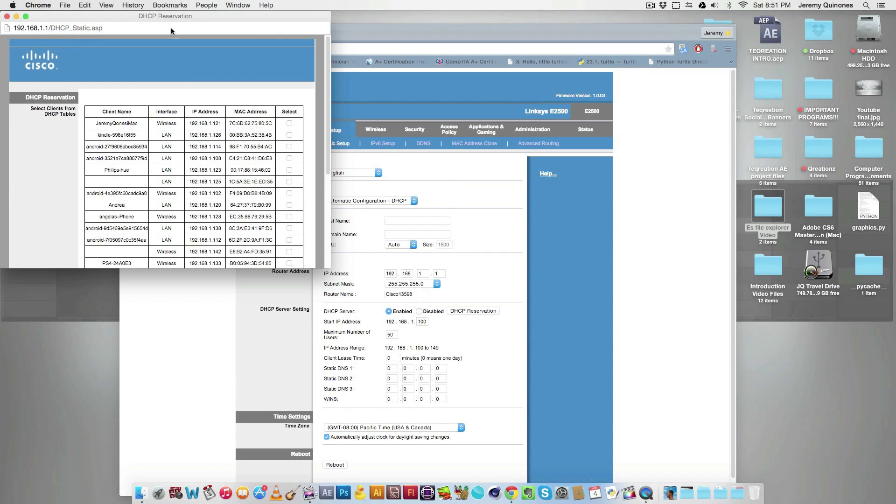
- Move the DHCP Reservation window and scroll its client table to the iMac at 192.168.1.121
{"action": "left_click_drag", "start_coordinate": [169, 19], "coordinate": [382, 55]}
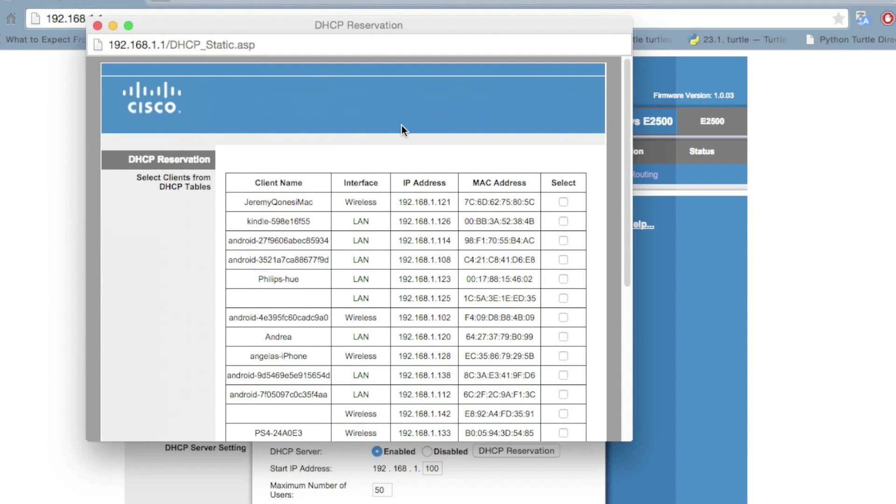
{"action": "scroll", "coordinate": [449, 329], "scroll_direction": "down", "scroll_amount": 3}
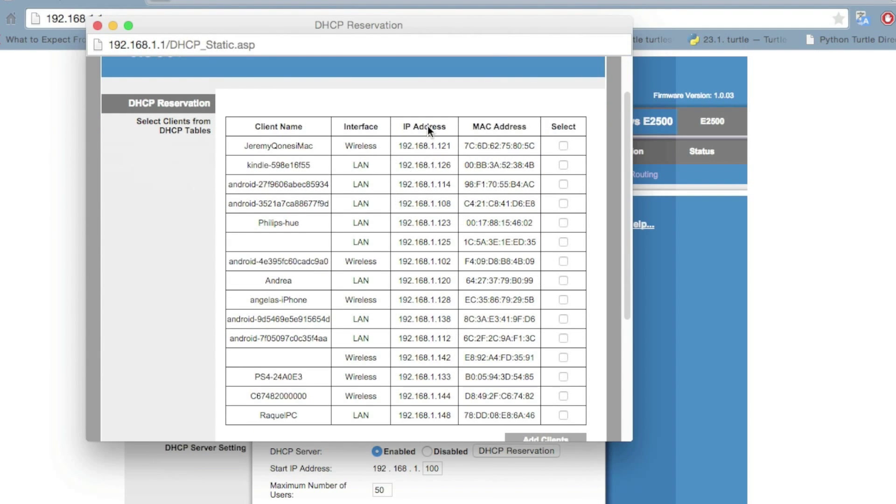
{"action": "left_click", "coordinate": [290, 146]}
{"action": "scroll", "coordinate": [427, 277], "scroll_direction": "down", "scroll_amount": 3}
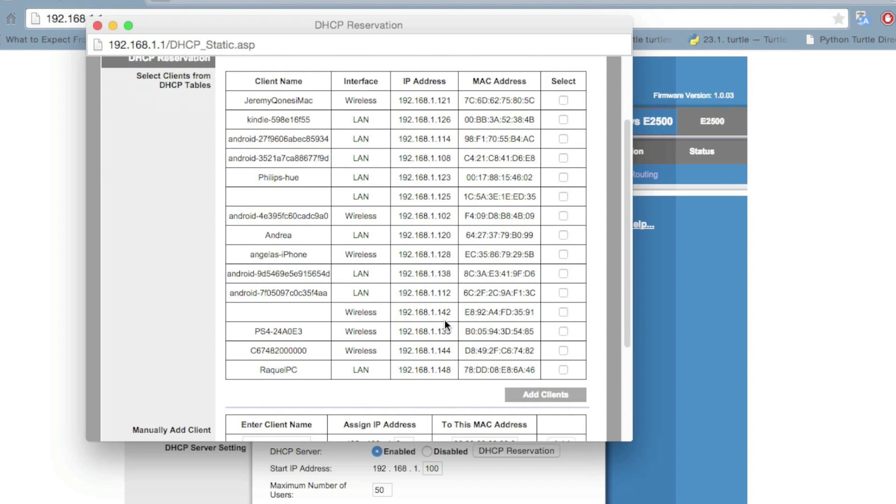
{"action": "scroll", "coordinate": [445, 320], "scroll_direction": "down", "scroll_amount": 5}
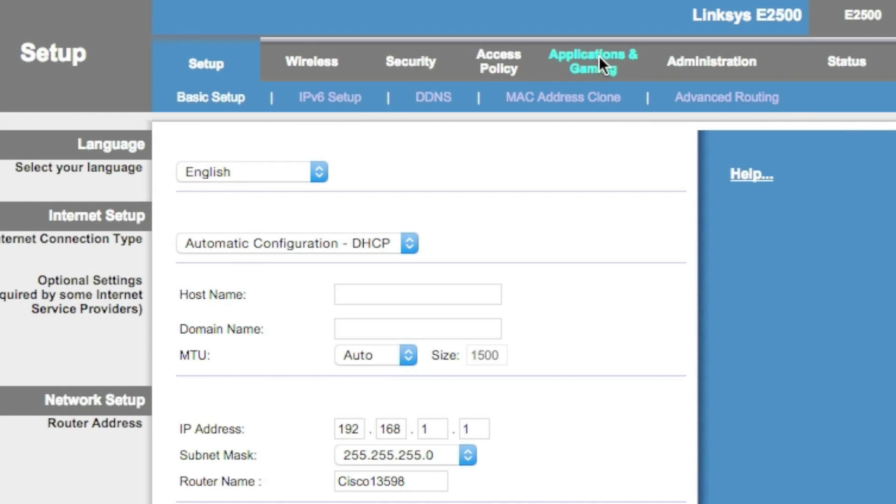
- Check the iMac single port forwarding rule: port 22, TCP, to 192.168.1.121, enabled
{"action": "left_click", "coordinate": [600, 57]}
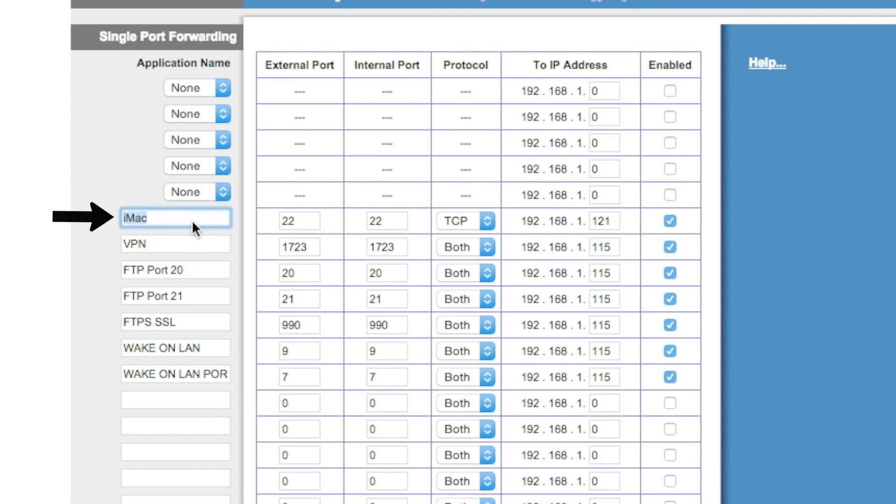
{"action": "left_click", "coordinate": [187, 220]}
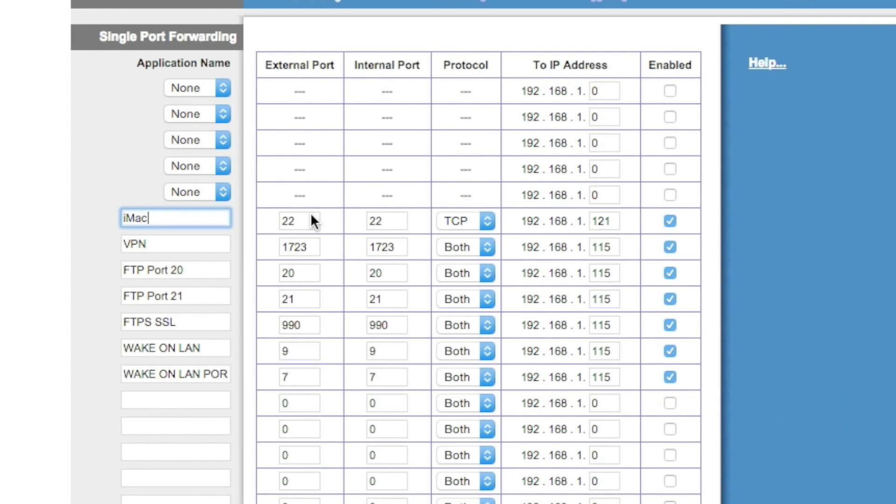
{"action": "left_click", "coordinate": [577, 226]}
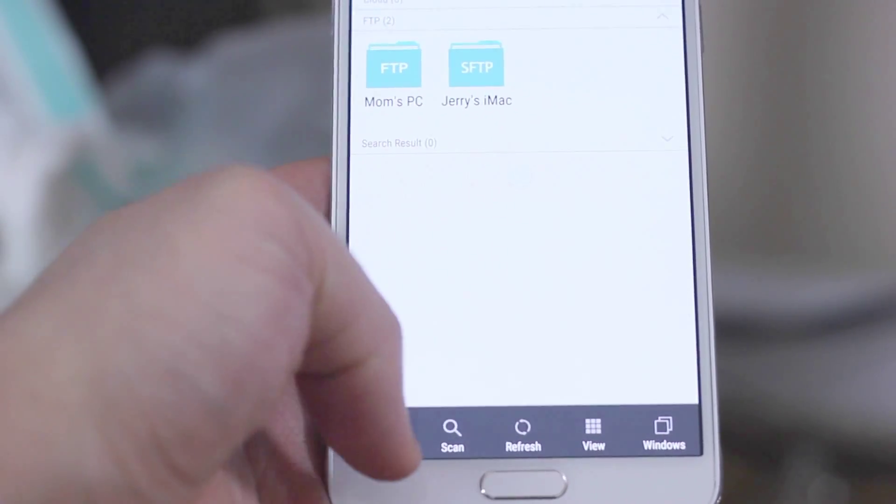
{"action": "left_click", "coordinate": [361, 441]}
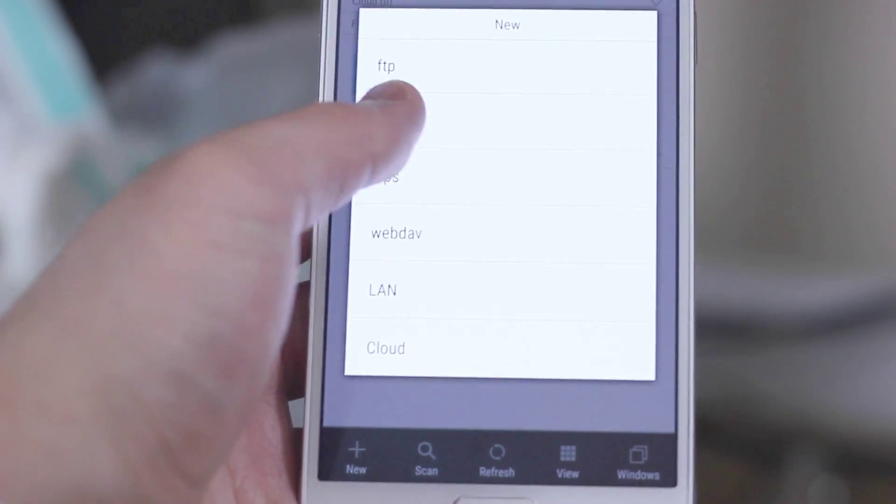
{"action": "left_click", "coordinate": [405, 115]}
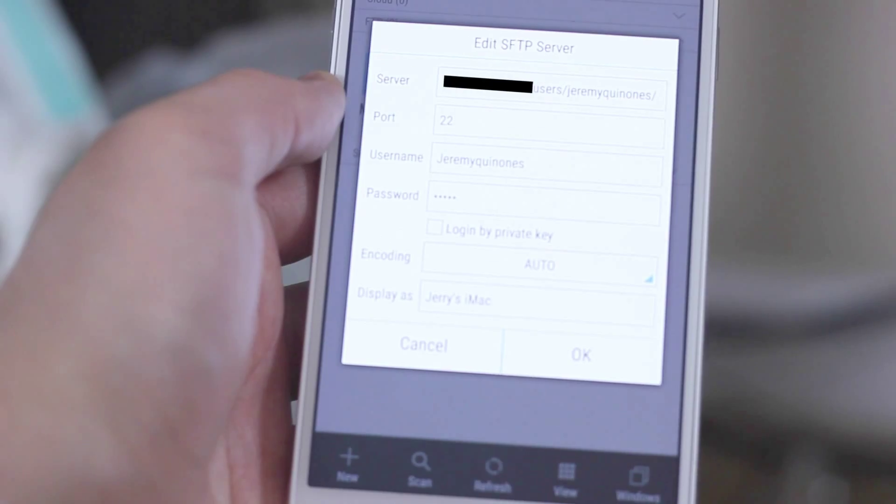
{"action": "left_click", "coordinate": [424, 345]}
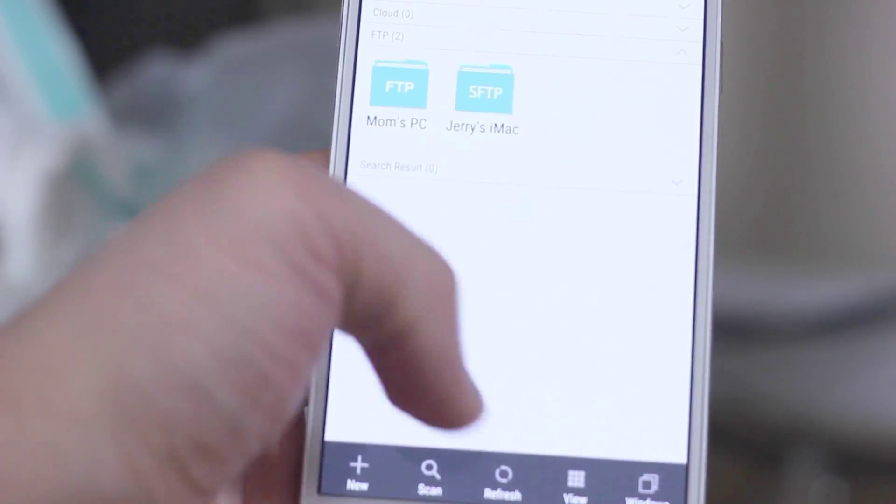
- Select the show_box folder in the phone's local storage for copying
{"action": "left_click", "coordinate": [486, 502]}
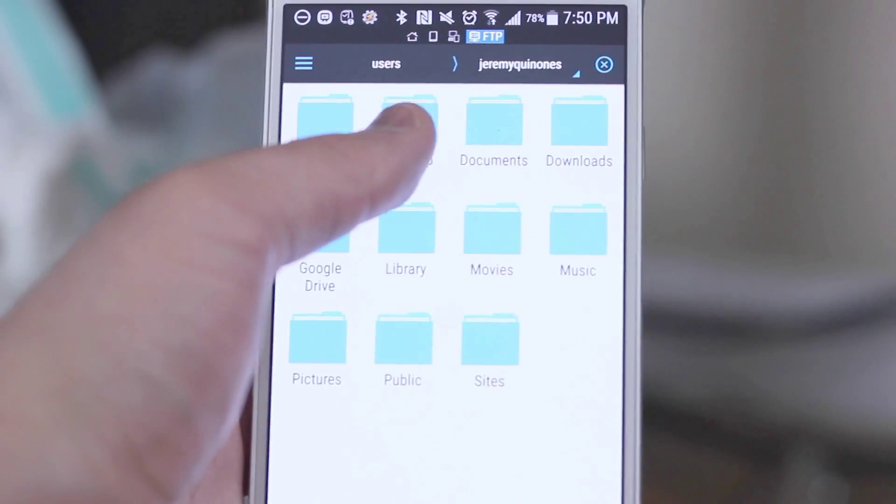
{"action": "left_click", "coordinate": [424, 115]}
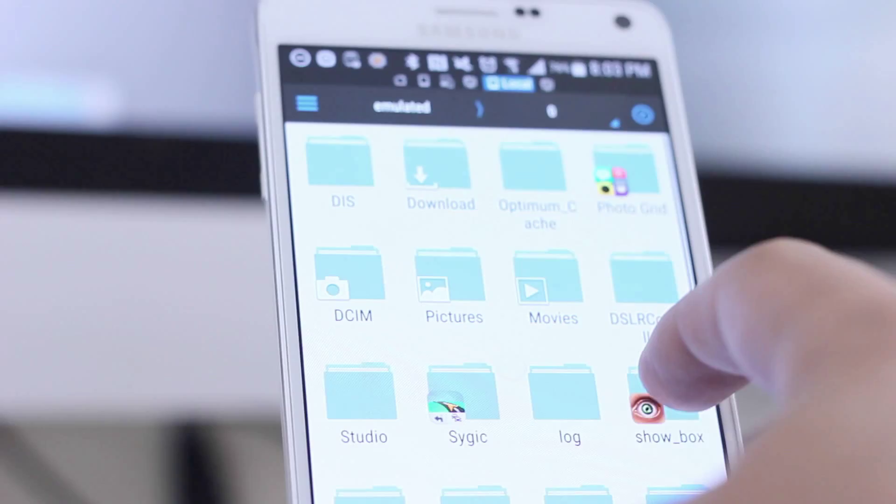
{"action": "left_click", "coordinate": [663, 406]}
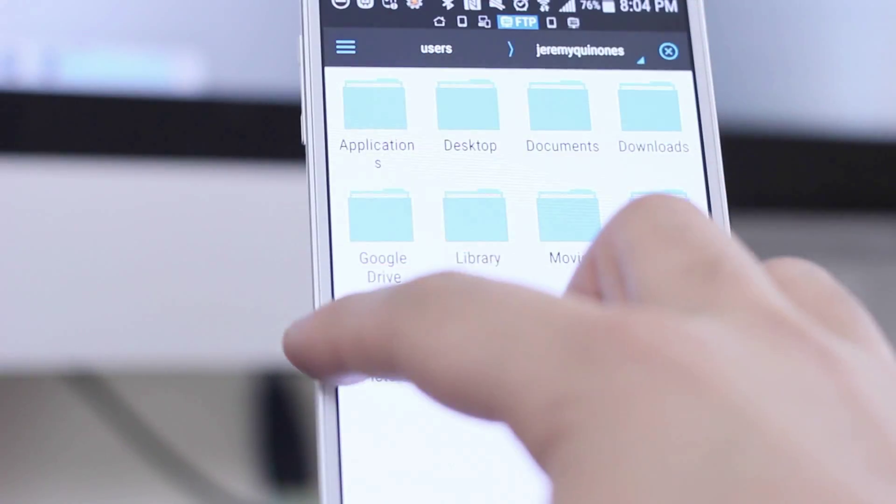
- Paste show_box into the iMac's Desktop through the Network SFTP entry
{"action": "left_click_drag", "start_coordinate": [320, 355], "coordinate": [677, 219]}
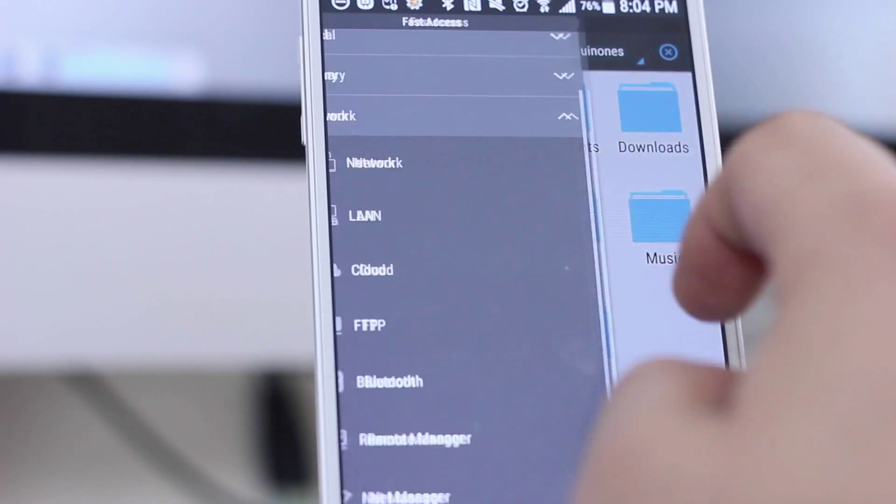
{"action": "left_click", "coordinate": [514, 161]}
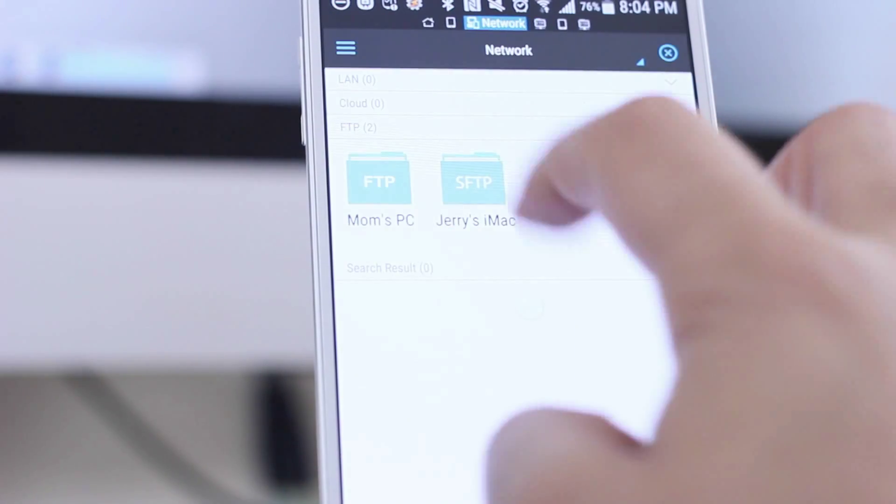
{"action": "left_click", "coordinate": [467, 180]}
{"action": "left_click", "coordinate": [472, 108]}
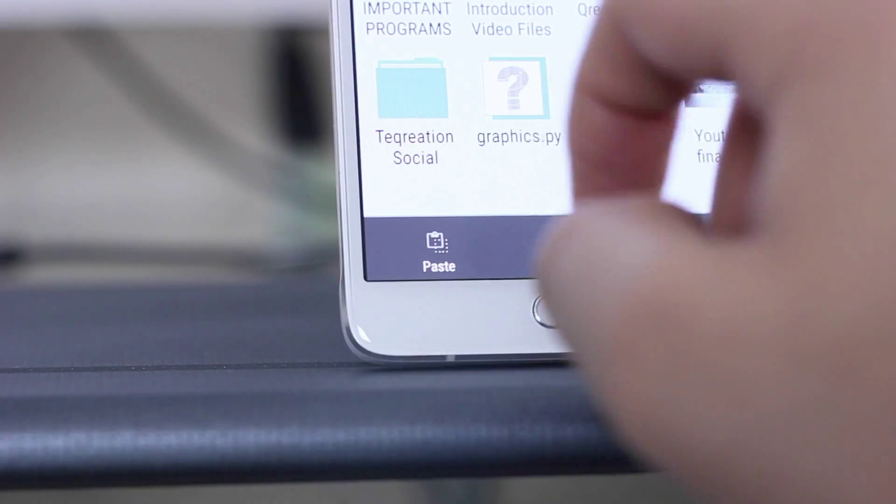
{"action": "left_click", "coordinate": [439, 252]}
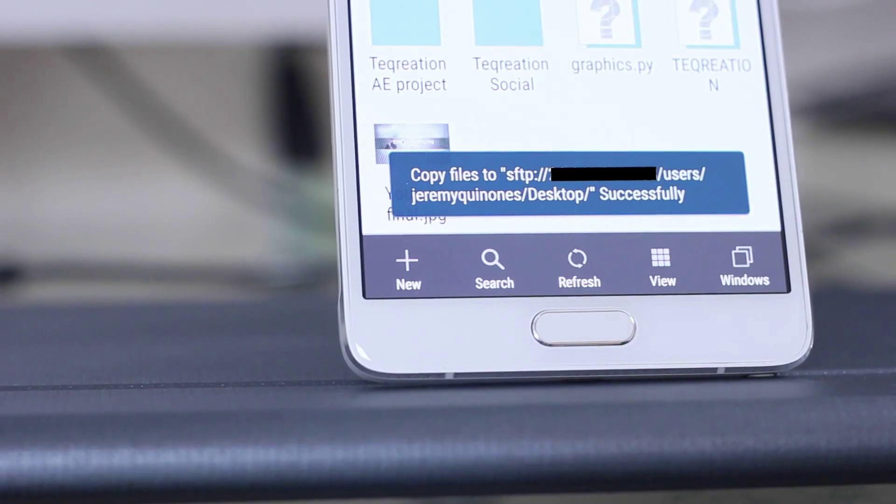